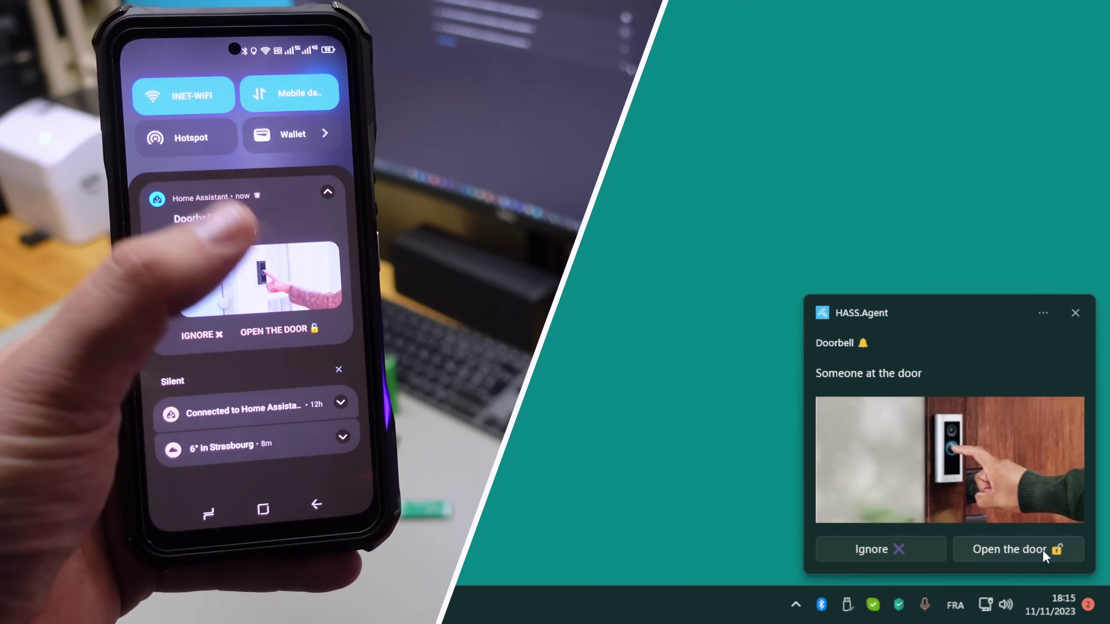
Answer the HASS.Agent Doorbell toast with its 'Open the door' action
click(1025, 550)
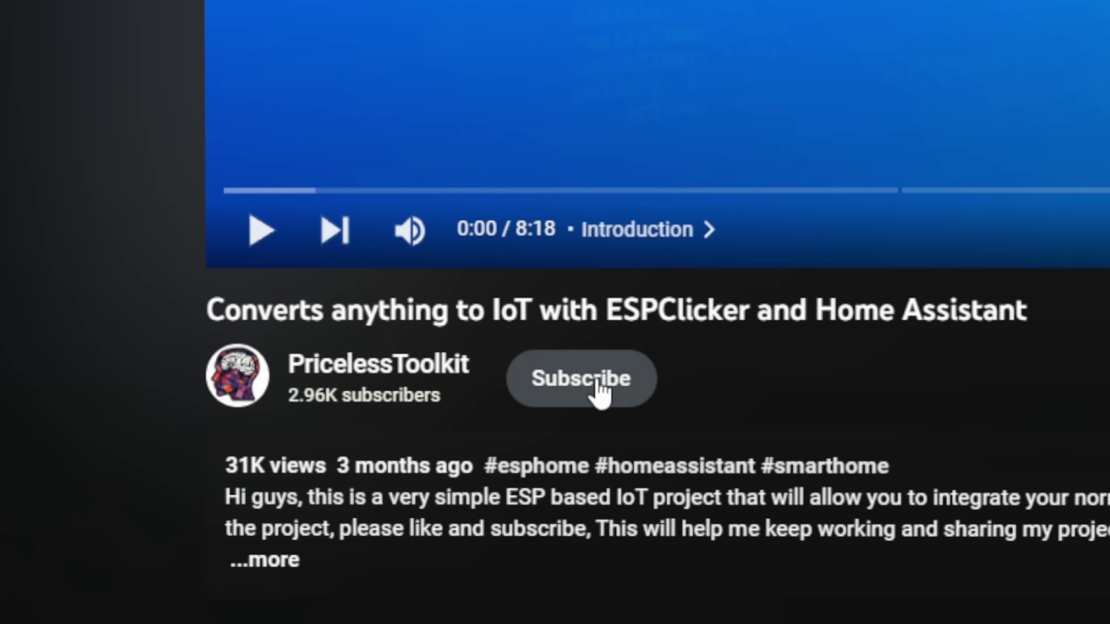
Subscribe to the ESPClicker video's channel and write the comment 'ou explain how to upload'
click(597, 386)
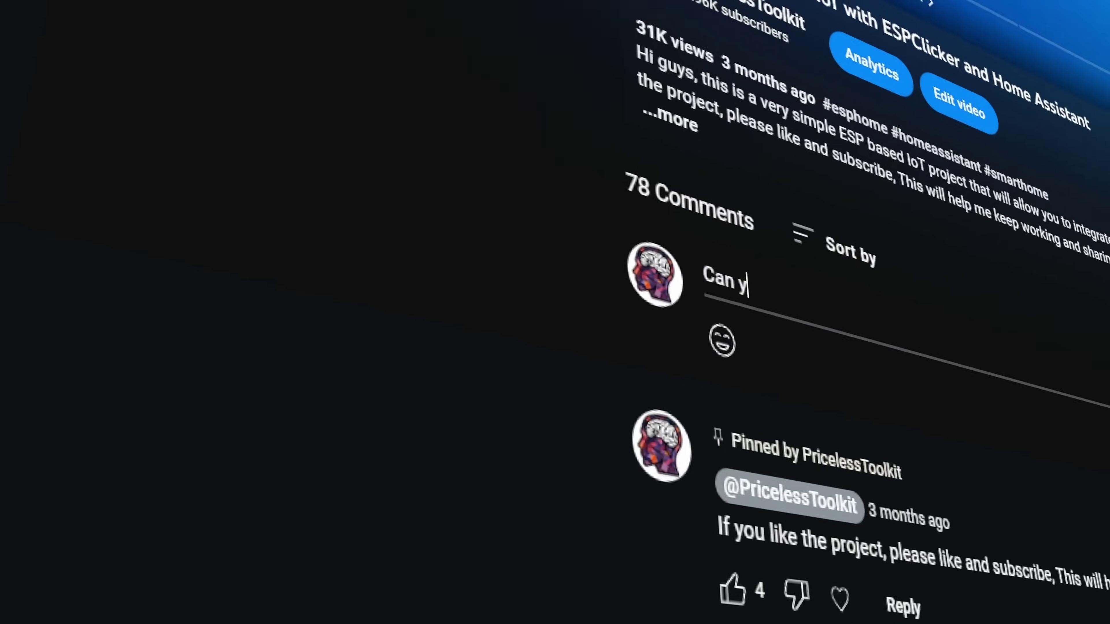
text(ou explain how to upload)
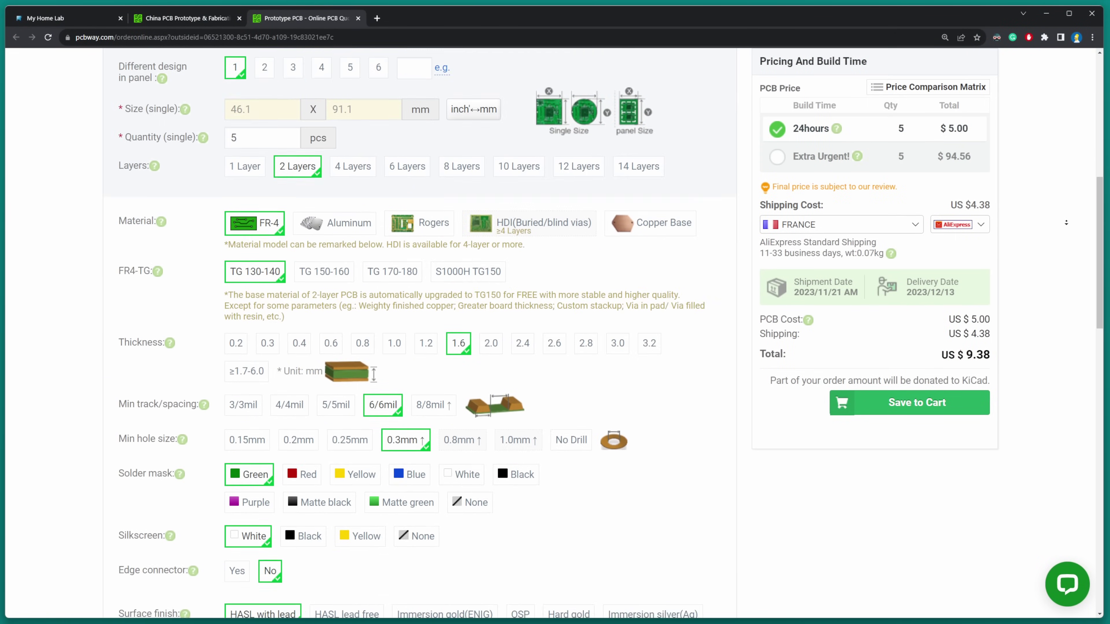
Set the Cover part's material to PLA and add Basse_Inserts.STL as another 3D-printing part
scroll(420, 333, down, 9)
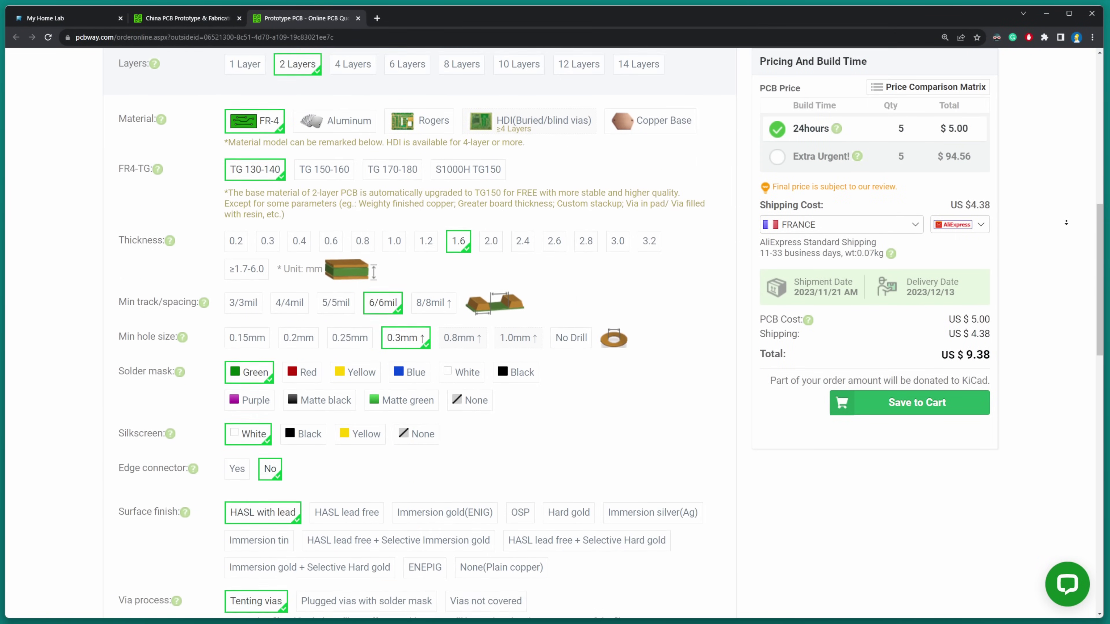
scroll(420, 332, down, 5)
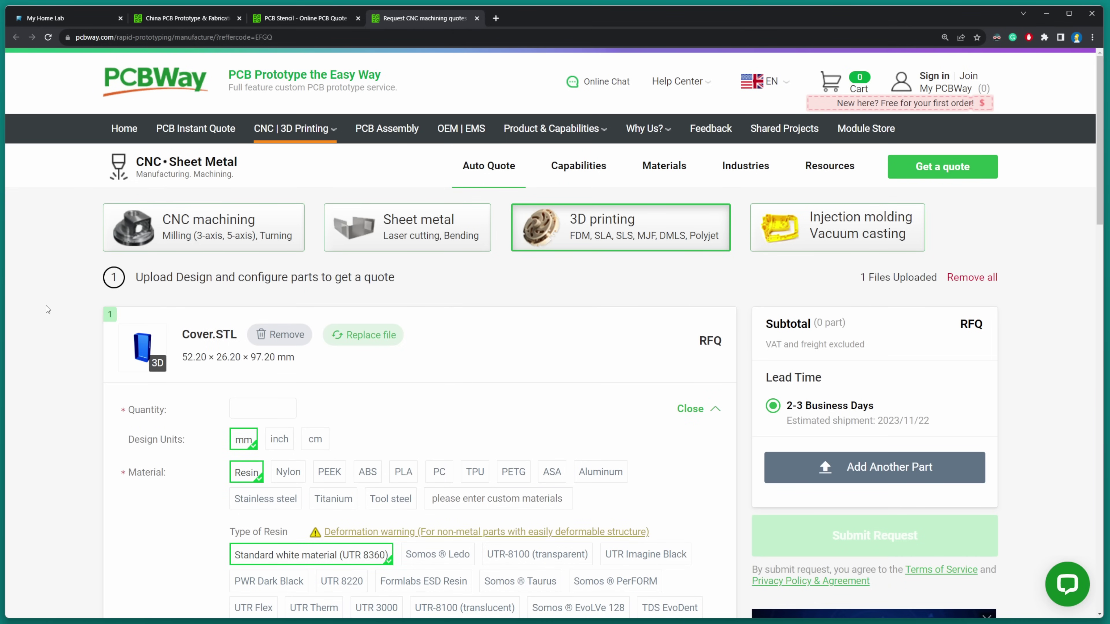
click(403, 472)
click(919, 465)
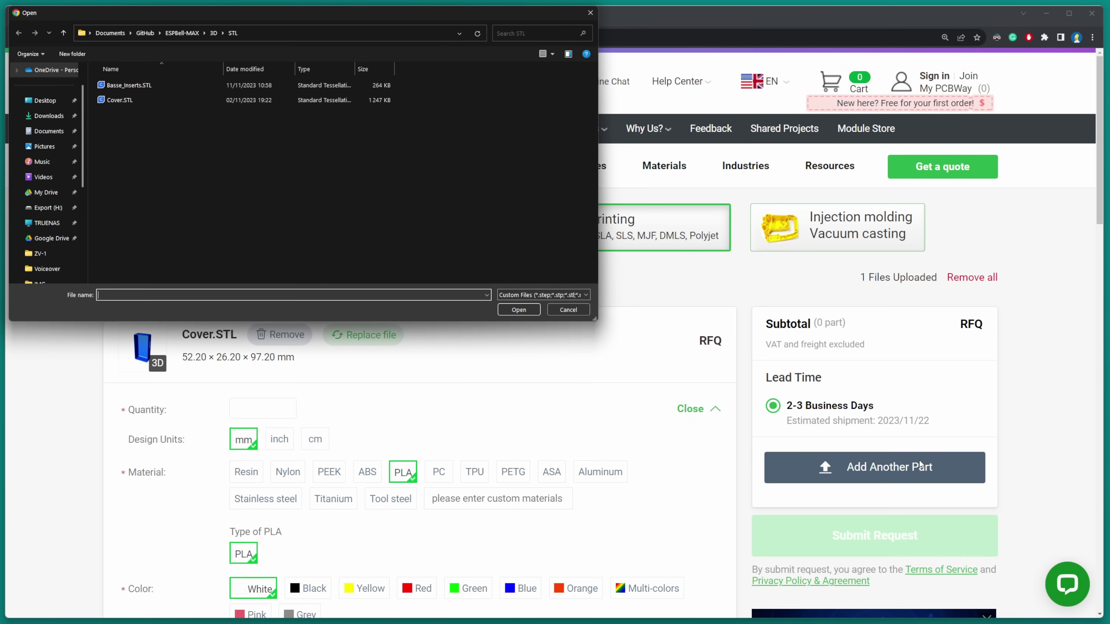
double_click(129, 86)
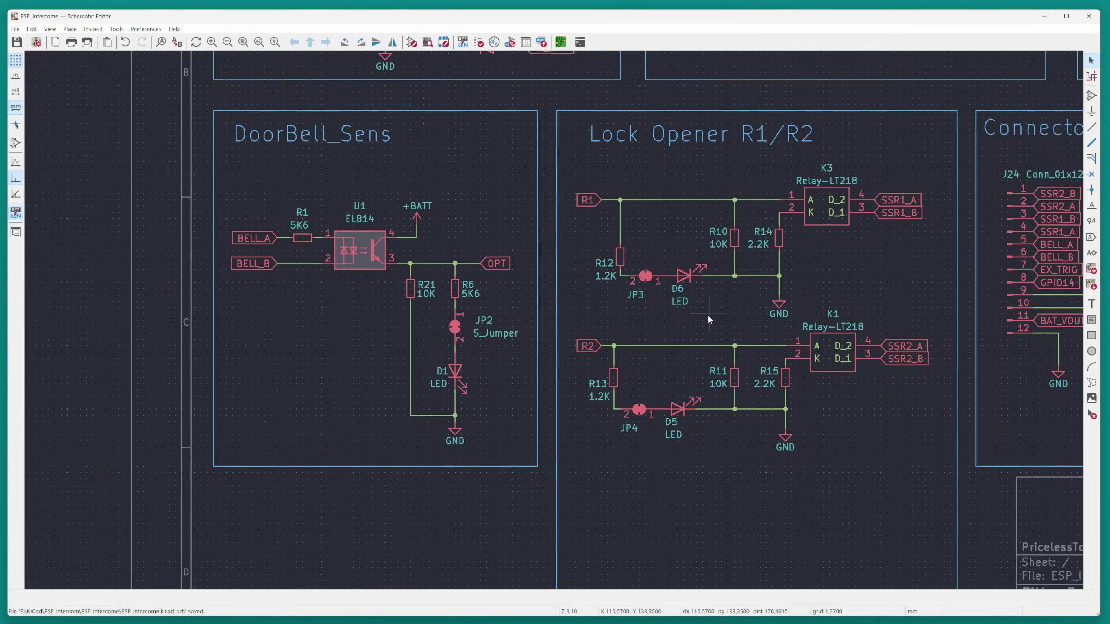
Scroll and zoom the KiCad view onto the ESP8266 block of the intercom board
scroll(708, 314, right, 5)
scroll(487, 462, up, 3)
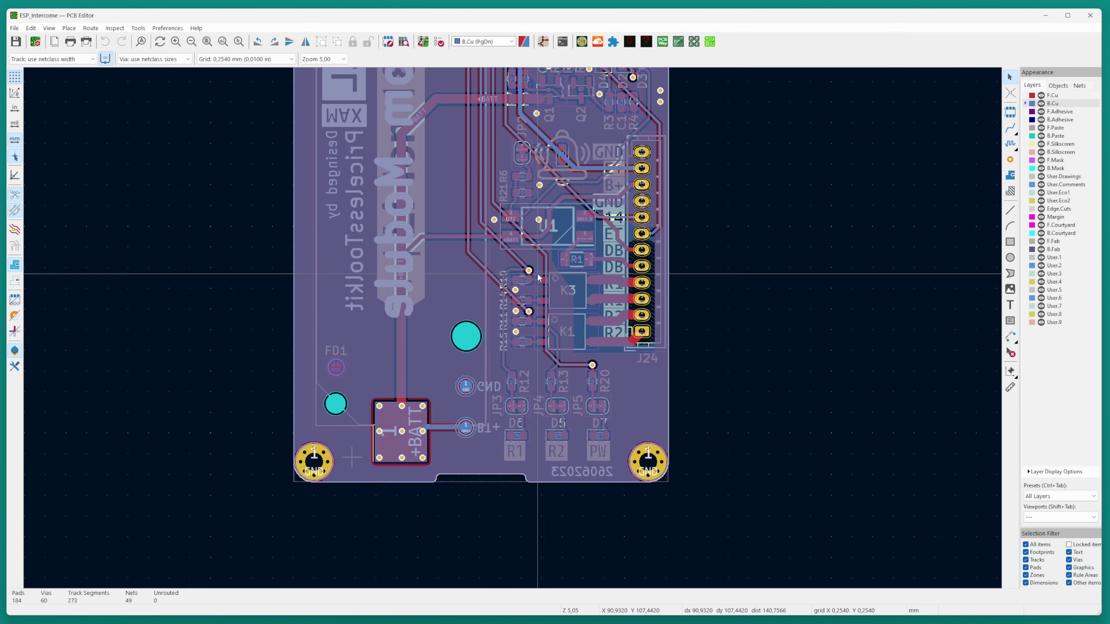
scroll(556, 321, up, 10)
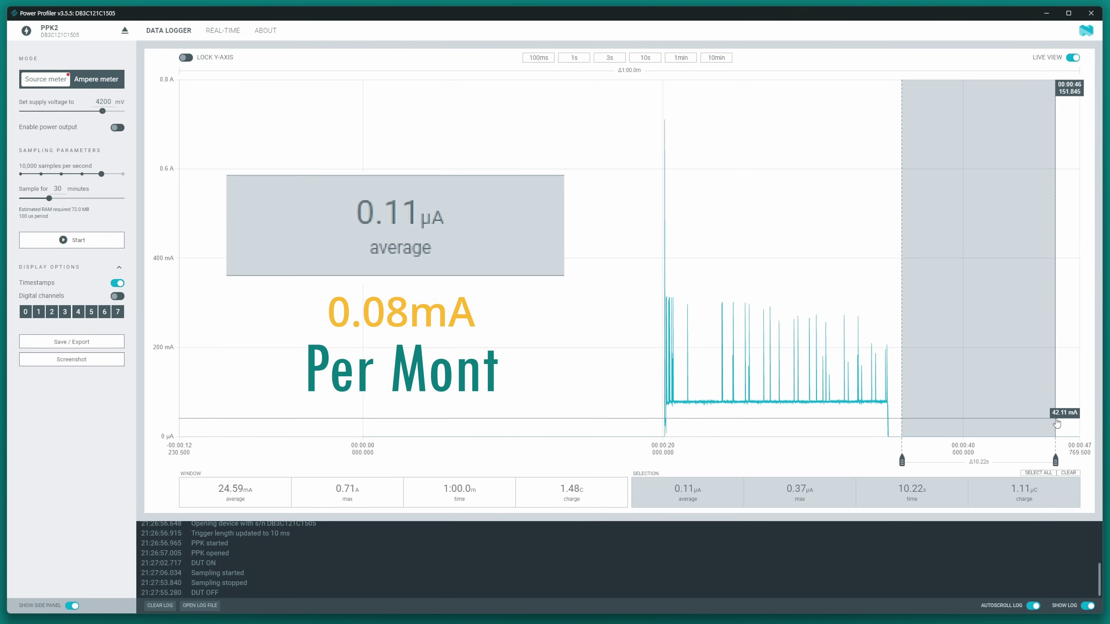
Select the 15.05 s awake window of the current trace, averaging 78.01 mA
drag(663, 411, 865, 411)
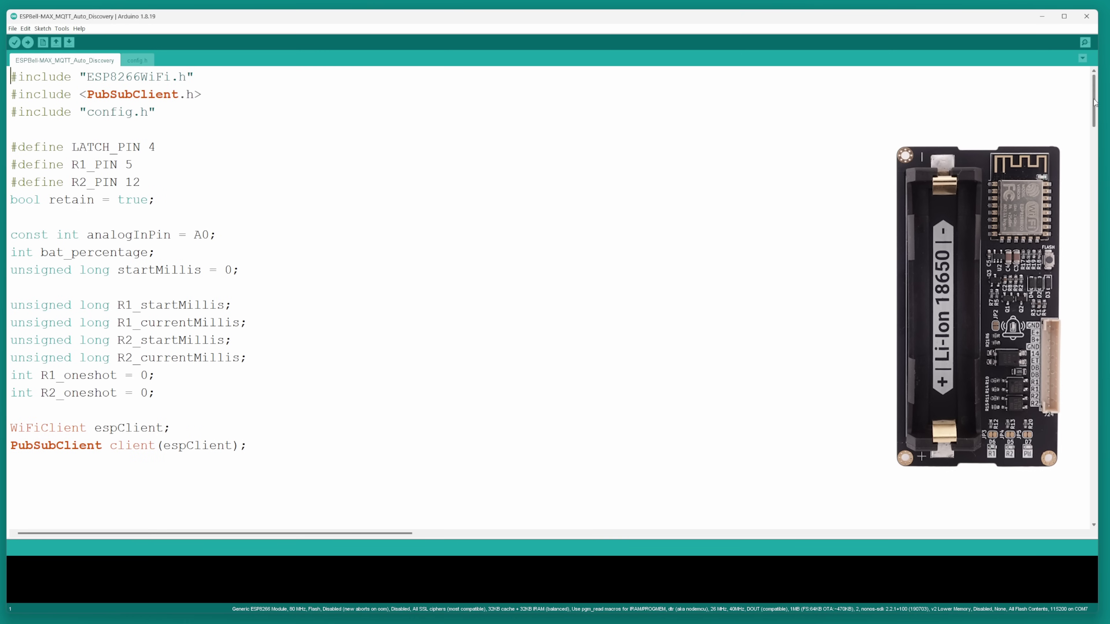
Open espbell-lite for editing, then browse into ESPBell-MAX's Code/ESPBell-MAX_MQTT_Auto_Discovery folder
drag(1093, 102, 1094, 356)
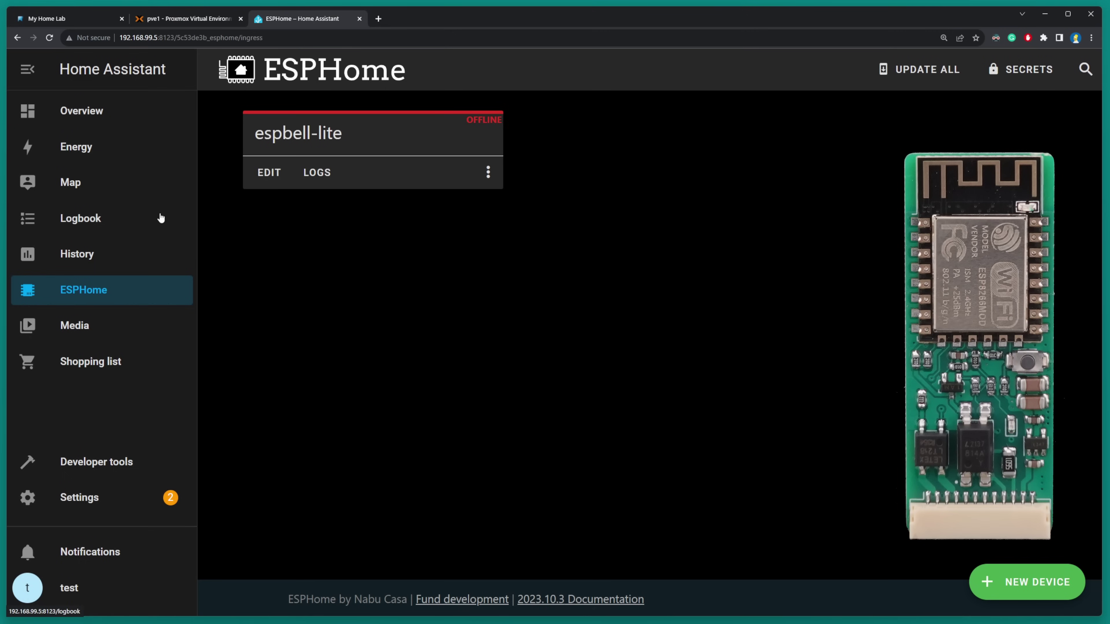
click(264, 171)
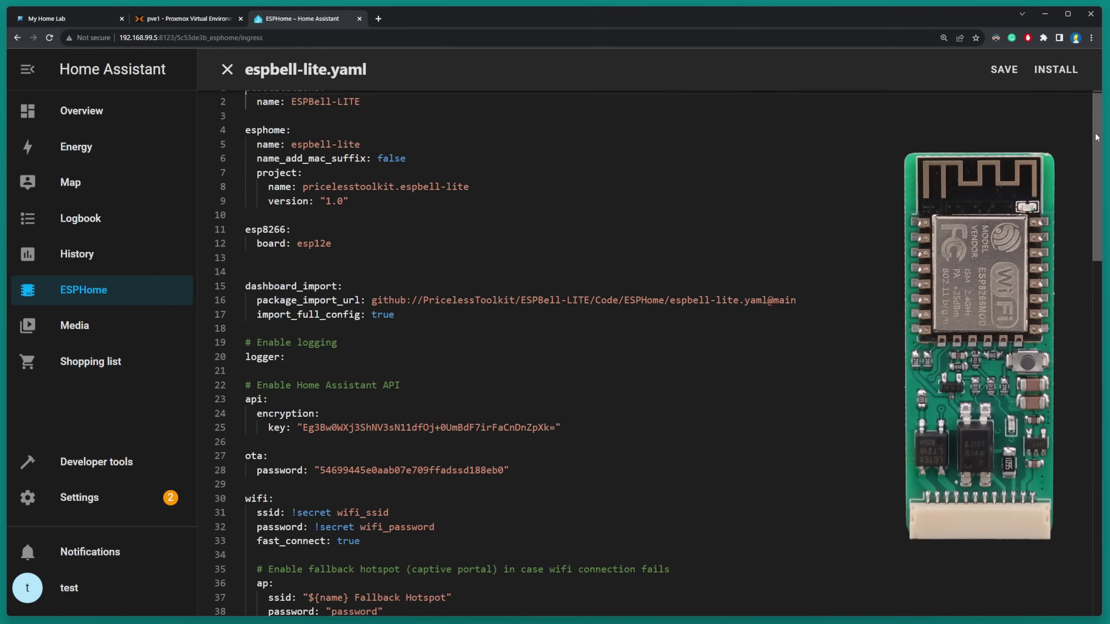
drag(1096, 138, 1098, 365)
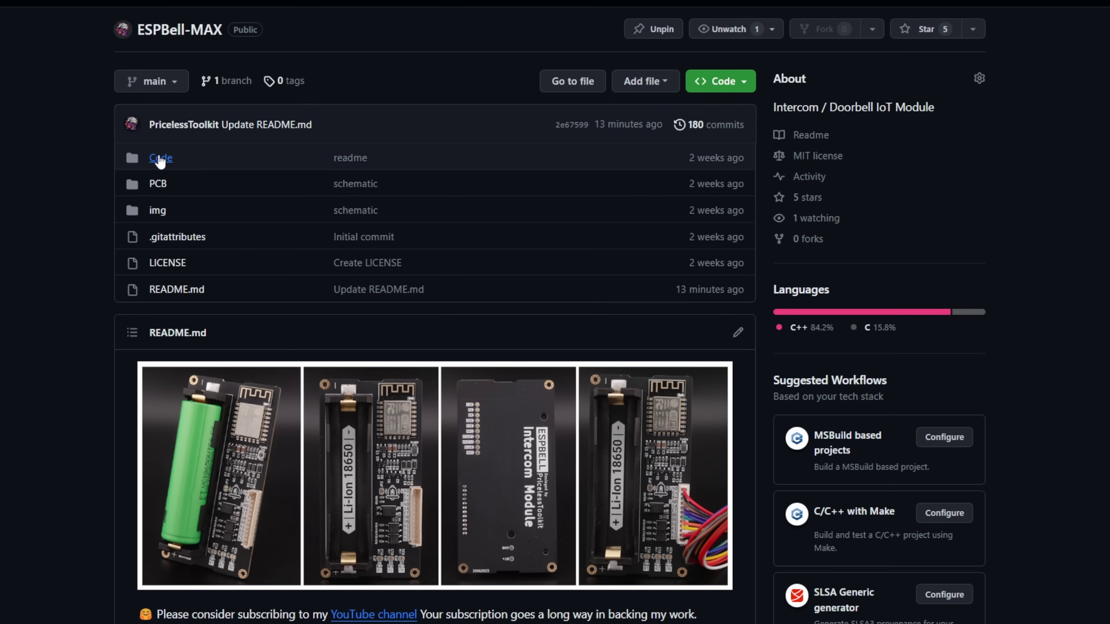
click(160, 158)
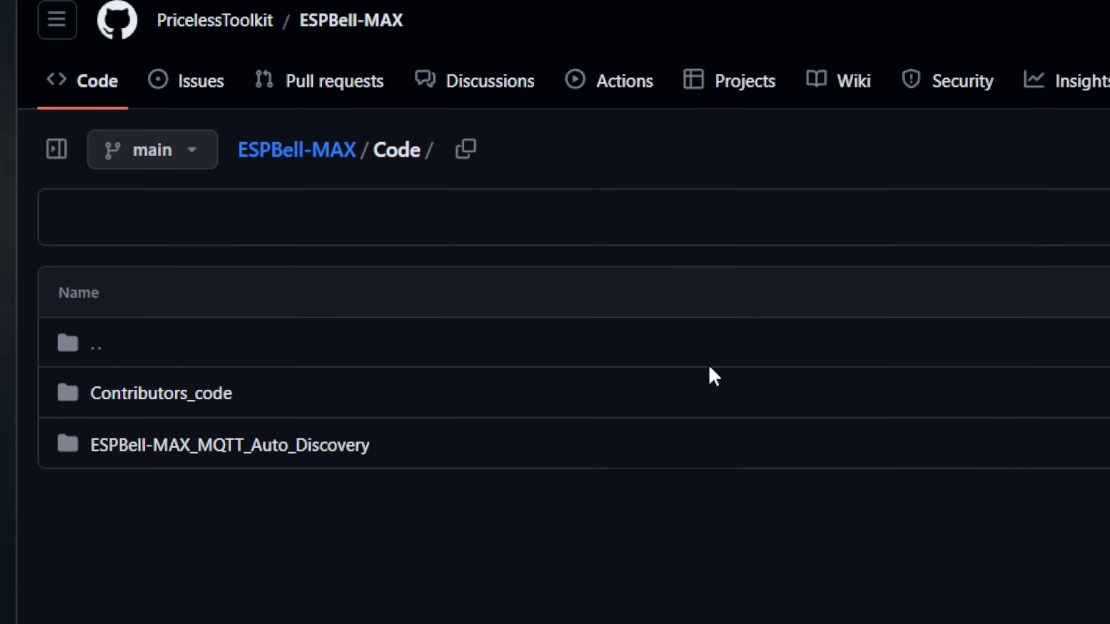
click(234, 450)
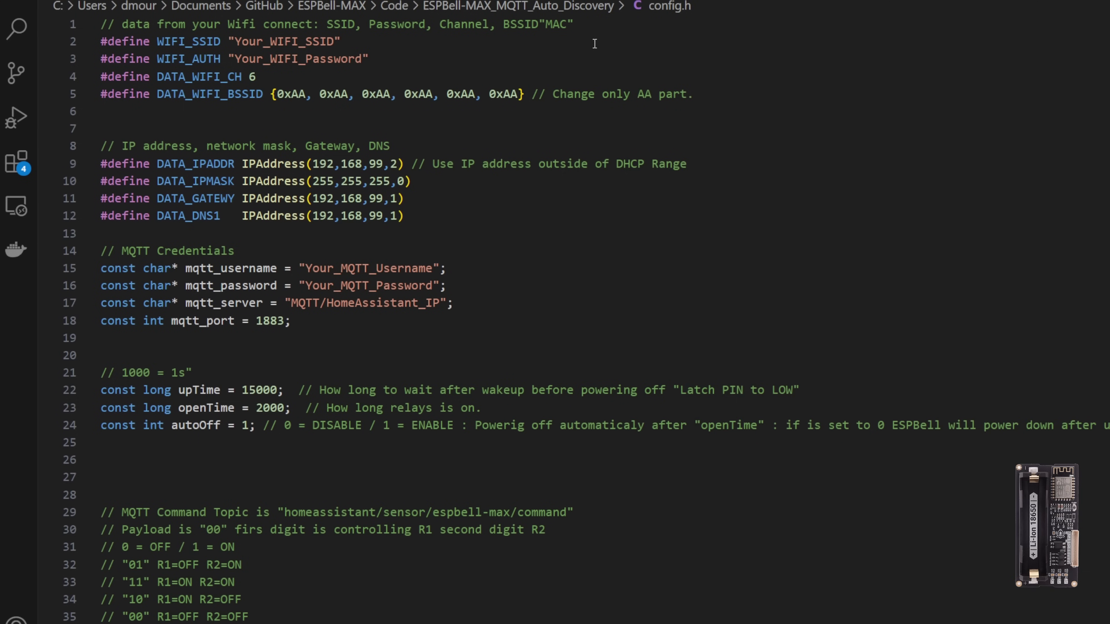
drag(353, 43, 236, 76)
drag(538, 94, 304, 100)
click(502, 124)
drag(395, 165, 304, 171)
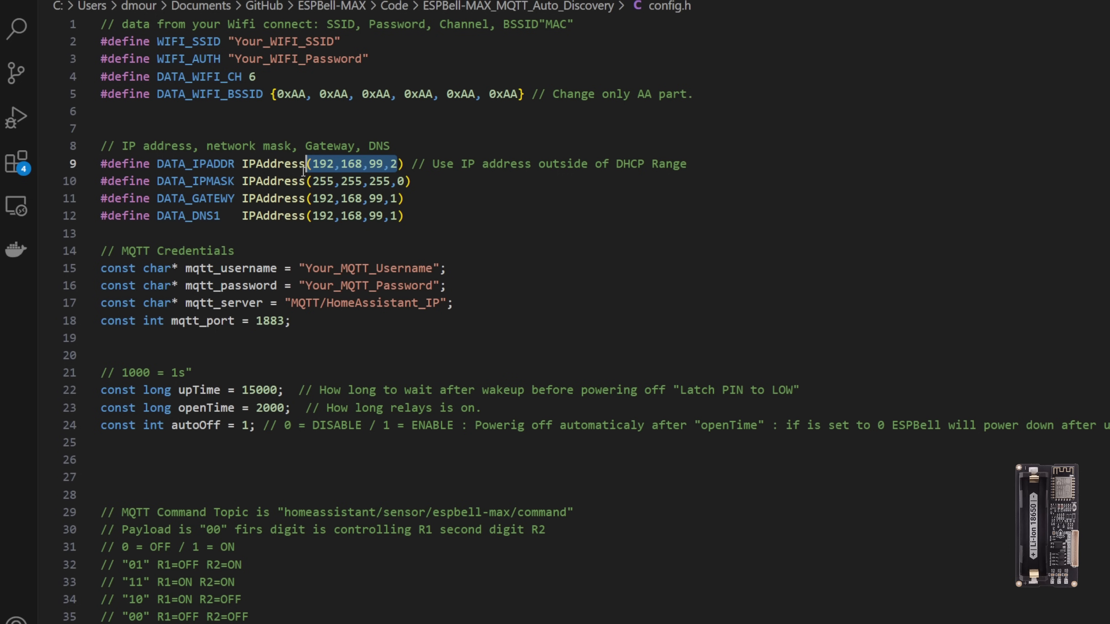
click(448, 181)
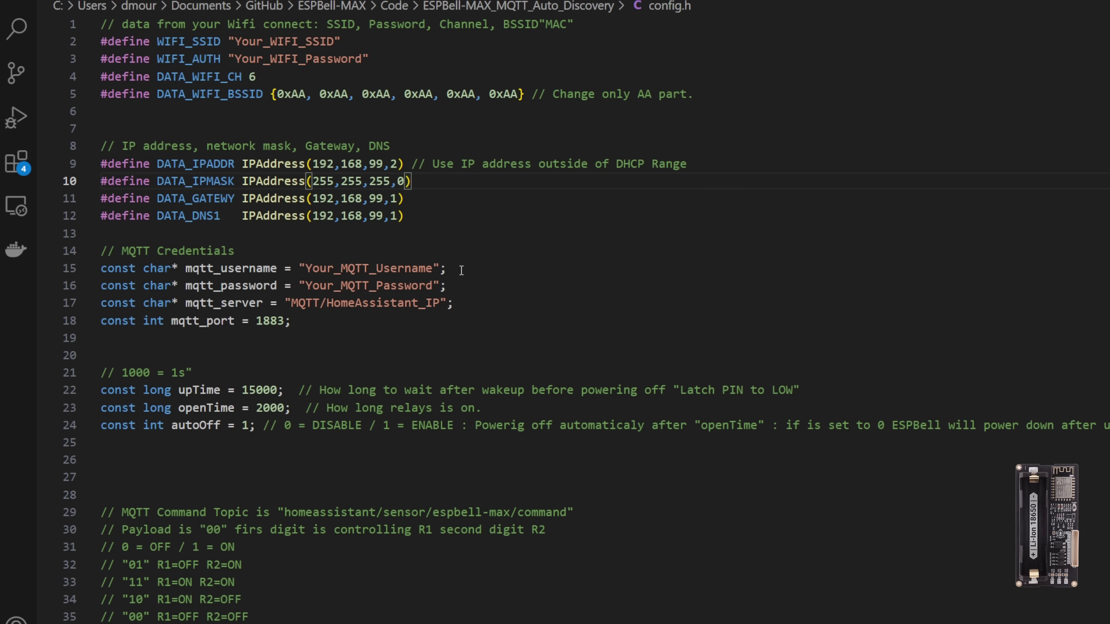
drag(426, 268, 330, 269)
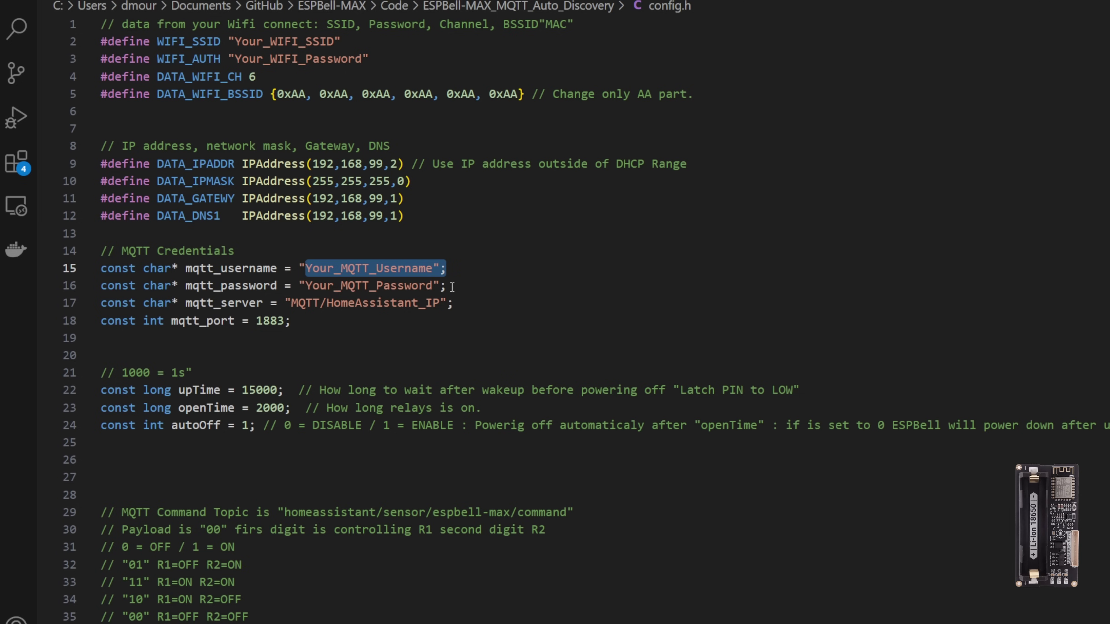
drag(452, 287, 314, 288)
drag(452, 306, 332, 304)
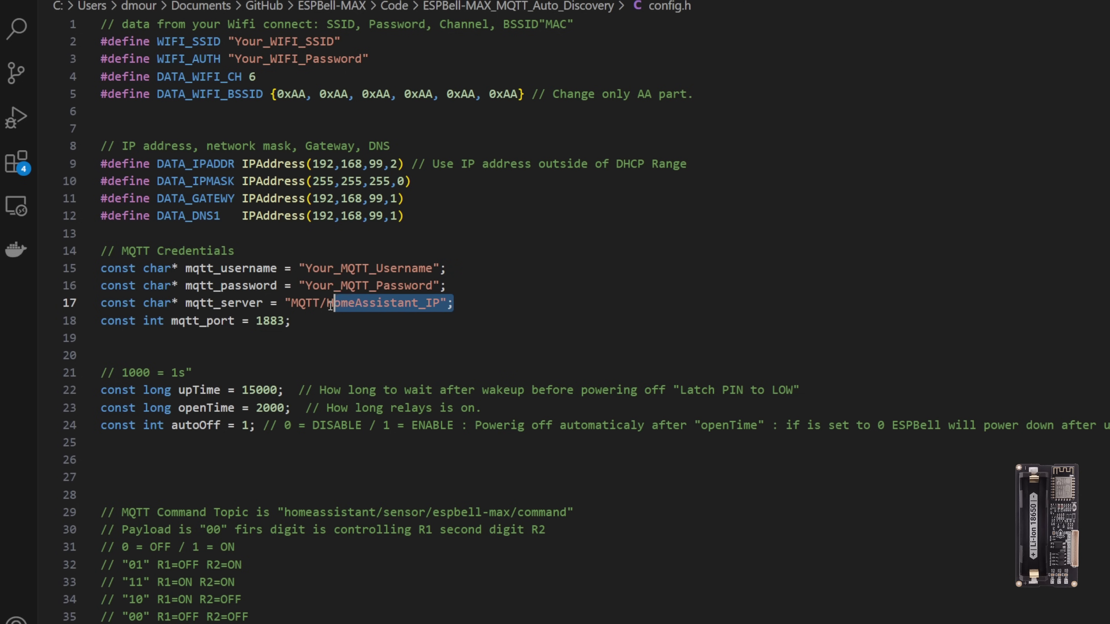
click(405, 321)
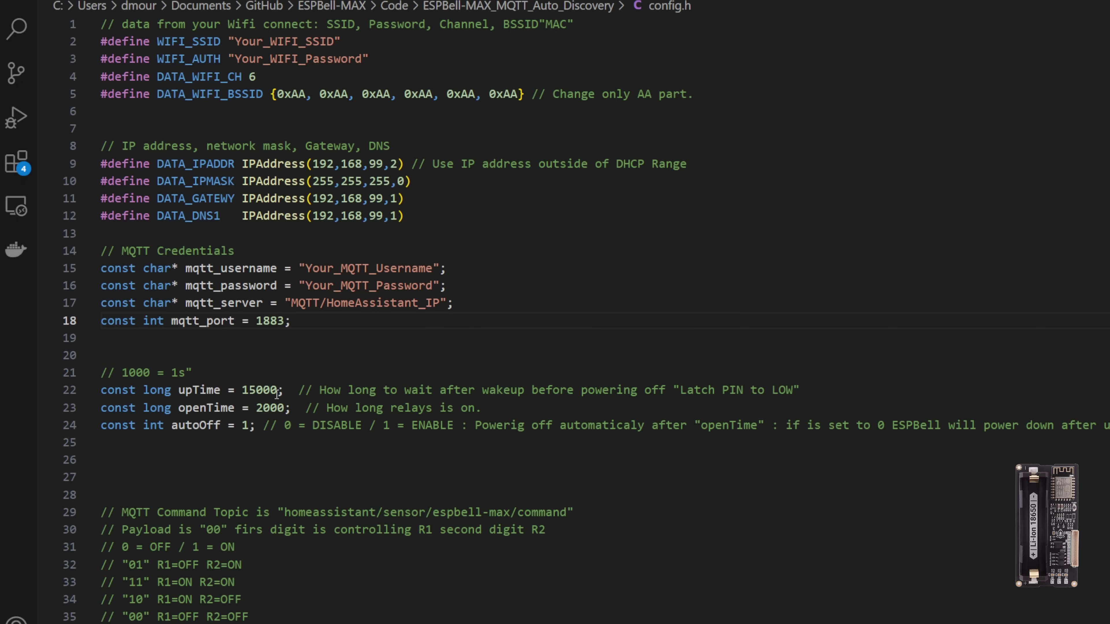
drag(277, 393, 244, 392)
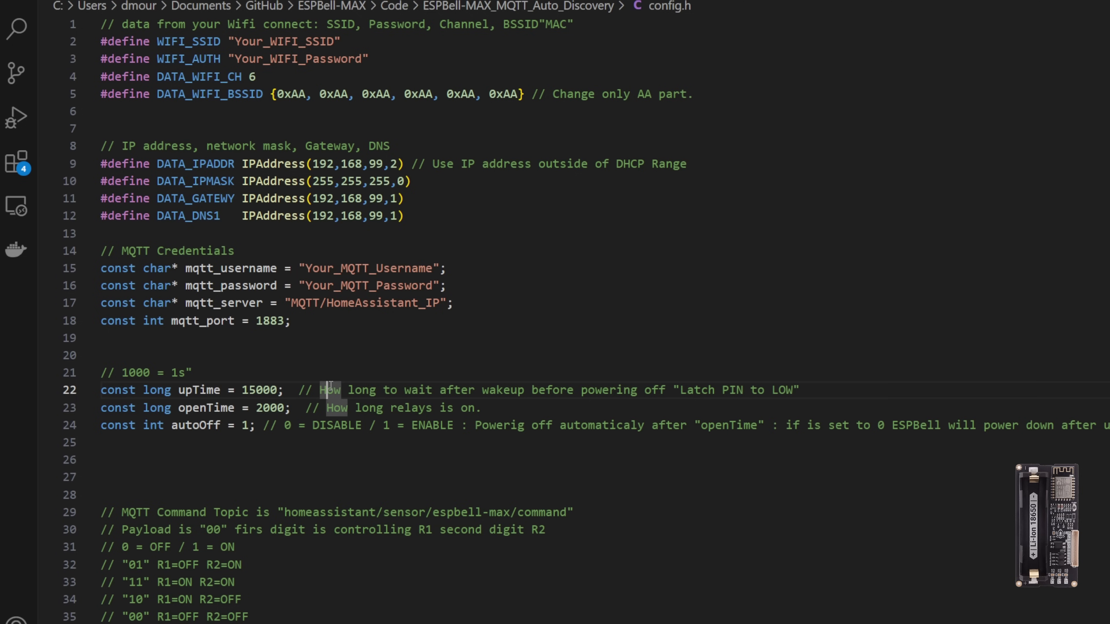
Clear the highlight on the upTime line in config.h
click(346, 365)
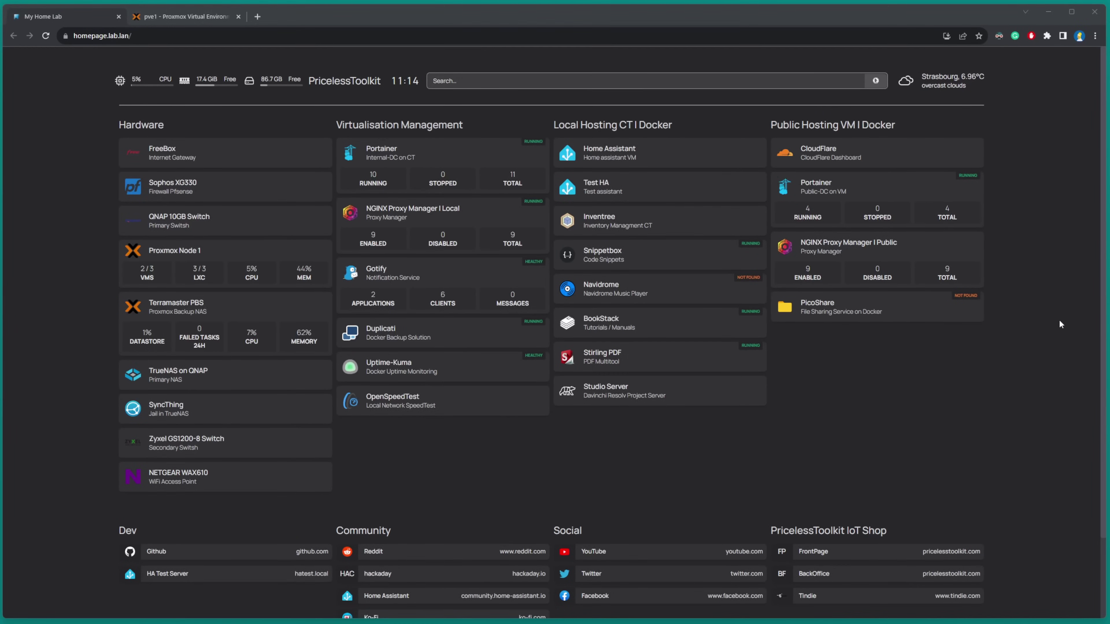
From My Home Lab, go through Settings > Devices & services > MQTT to the ESPBell-MAX device
click(655, 152)
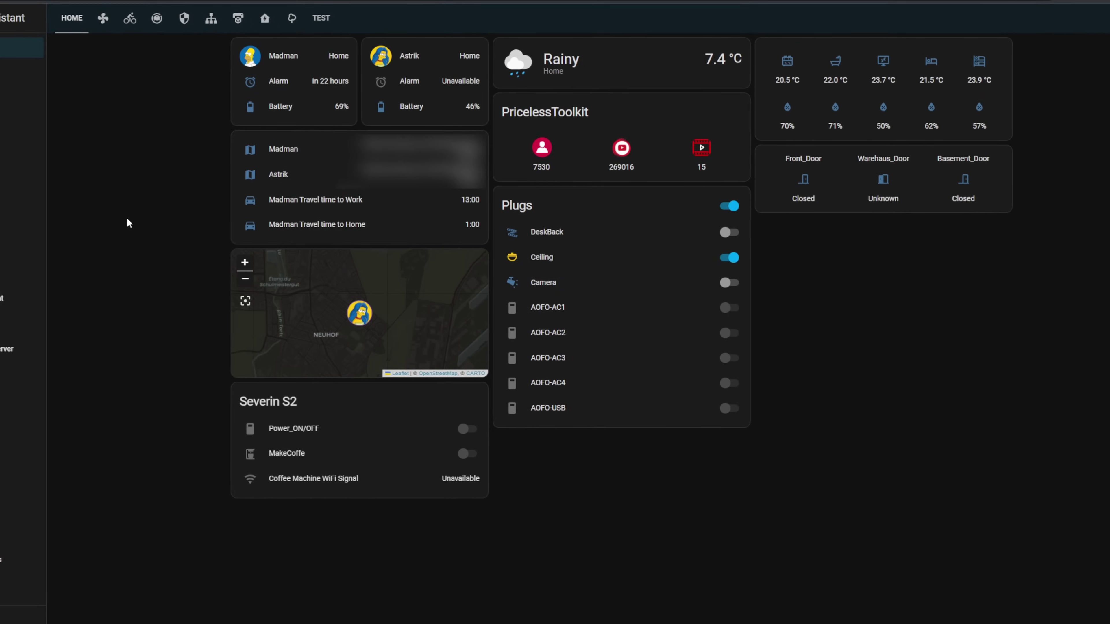
click(24, 584)
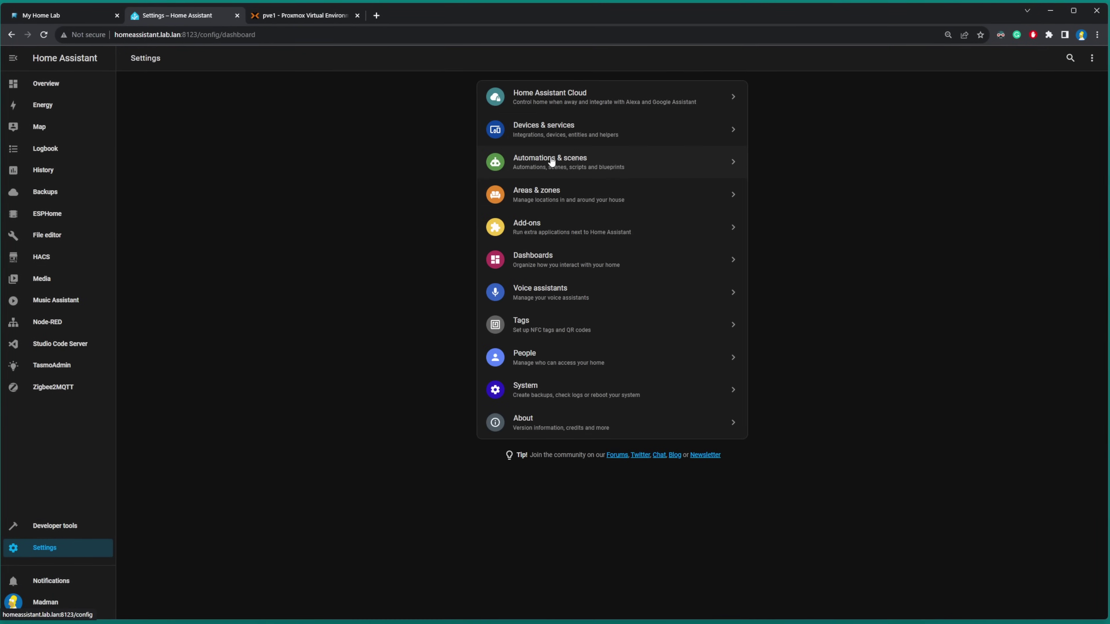
click(558, 131)
click(292, 204)
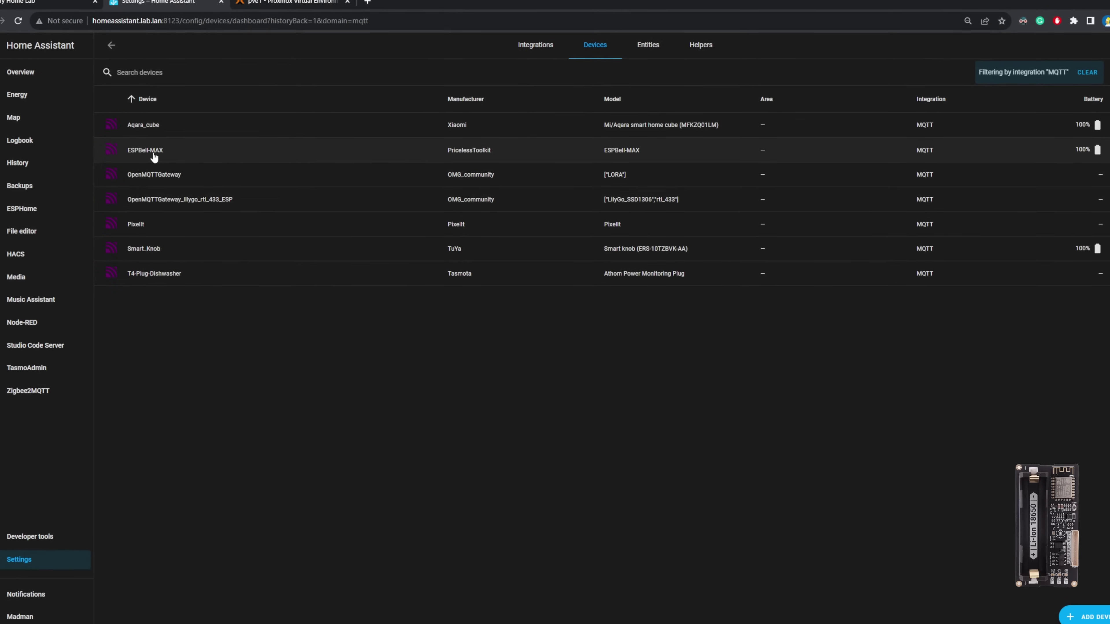
click(148, 151)
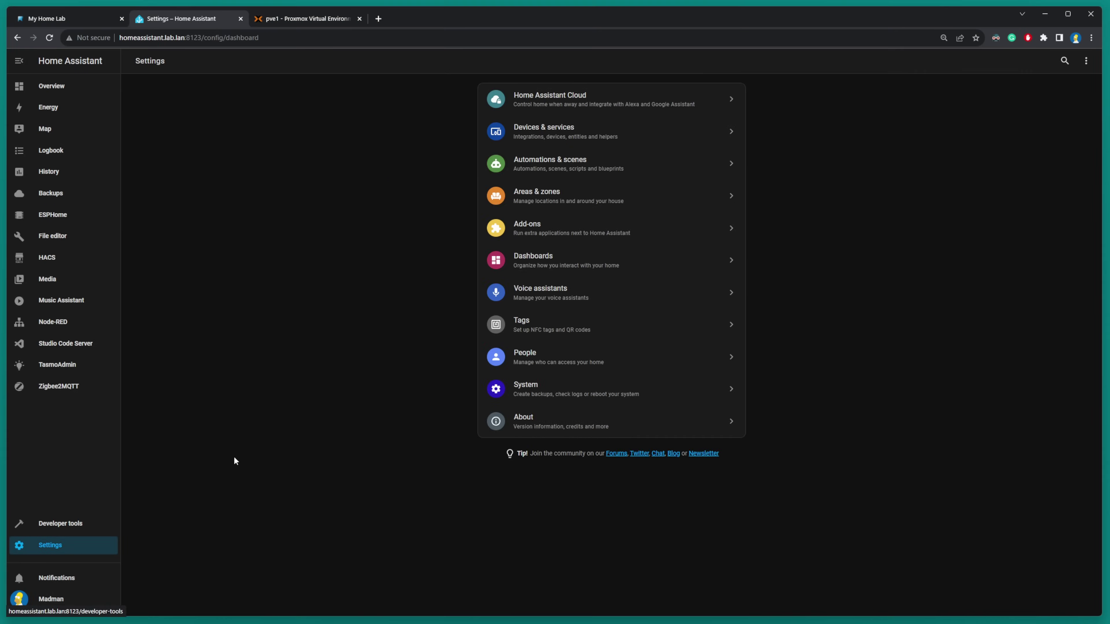
Inspect the Intercom DoorBell Notification automation's bell state-change trigger and notification action
click(515, 165)
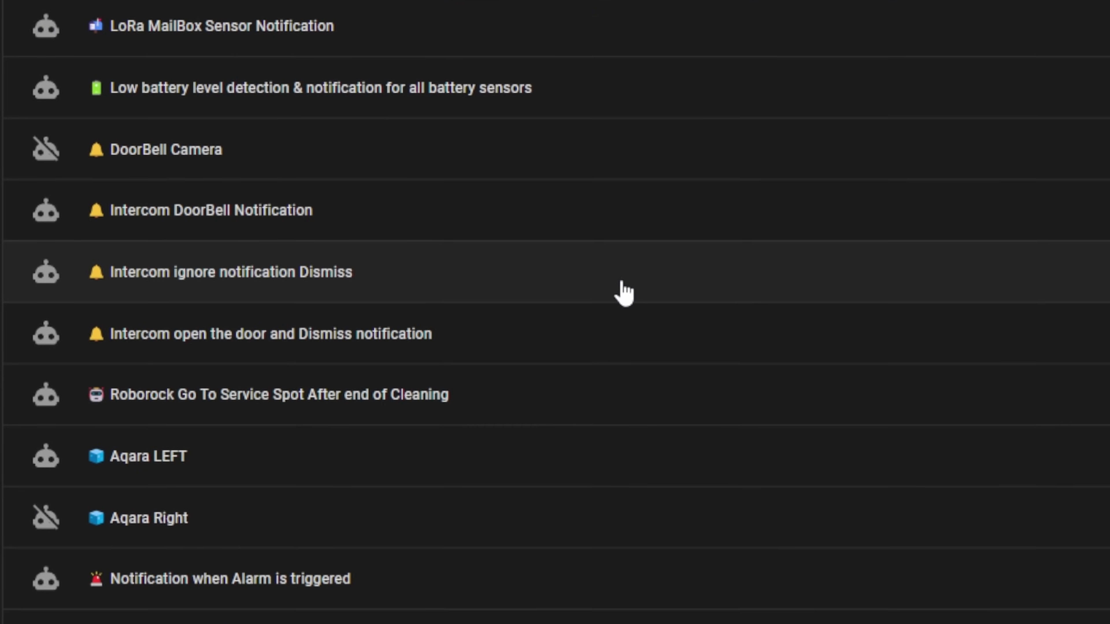
click(524, 211)
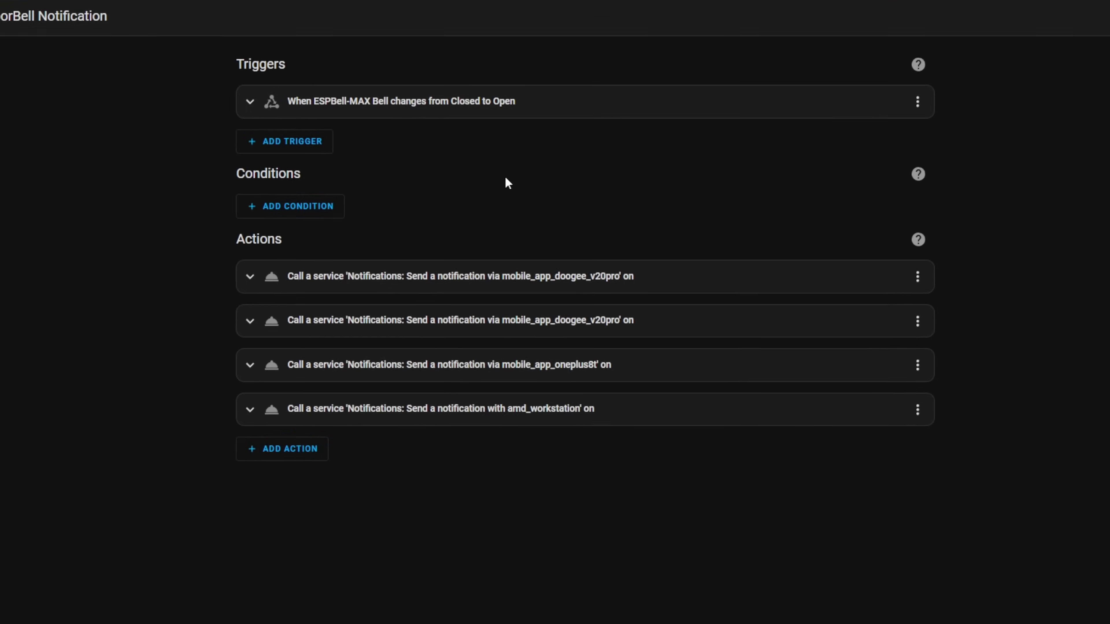
click(838, 106)
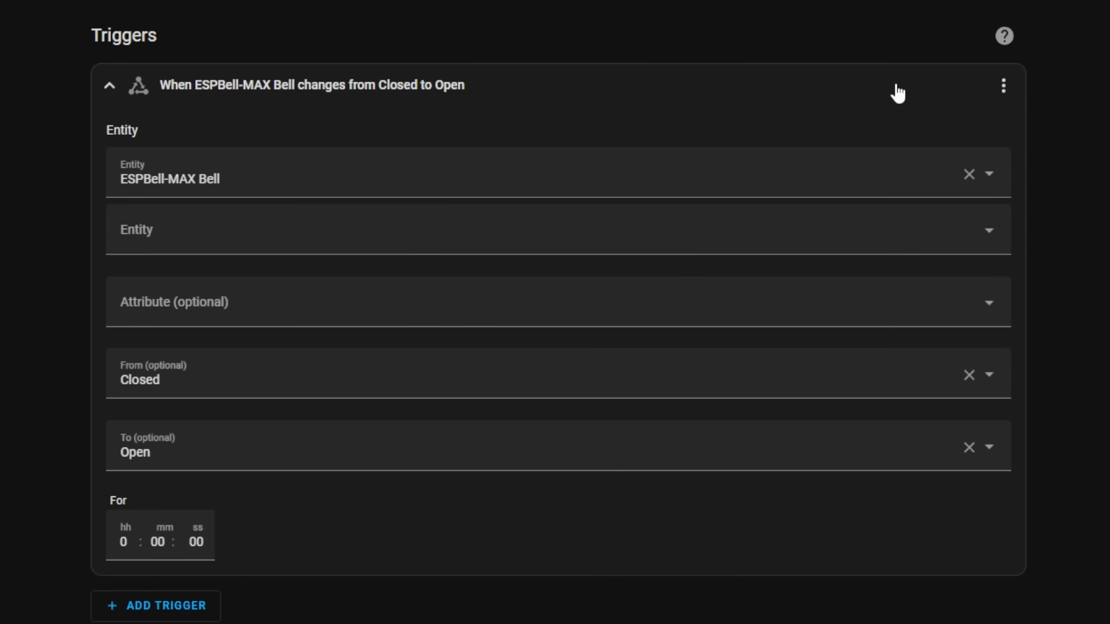
scroll(832, 397, down, 6)
click(832, 332)
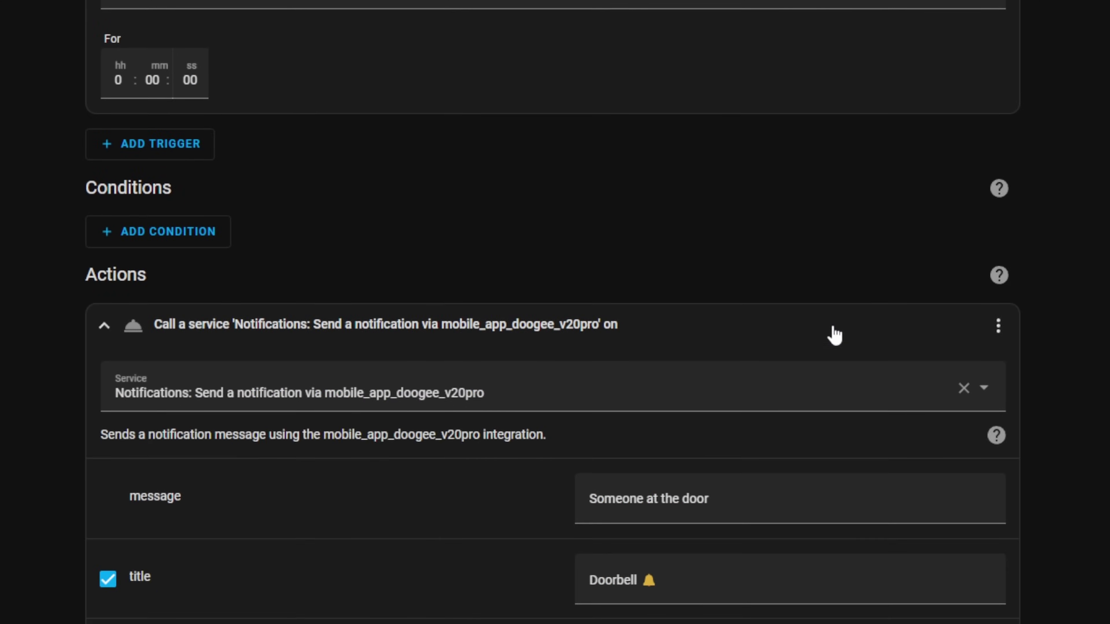
scroll(832, 333, down, 6)
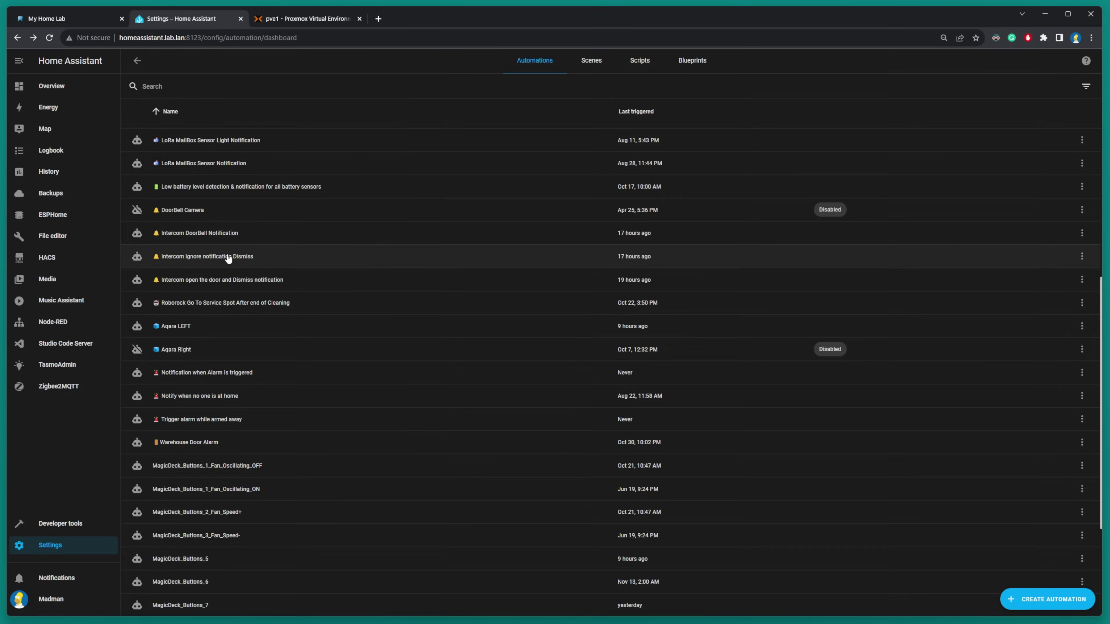
Inspect the Intercom ignore notification Dismiss automation's event triggers, notification and MQTT: Publish actions
click(228, 257)
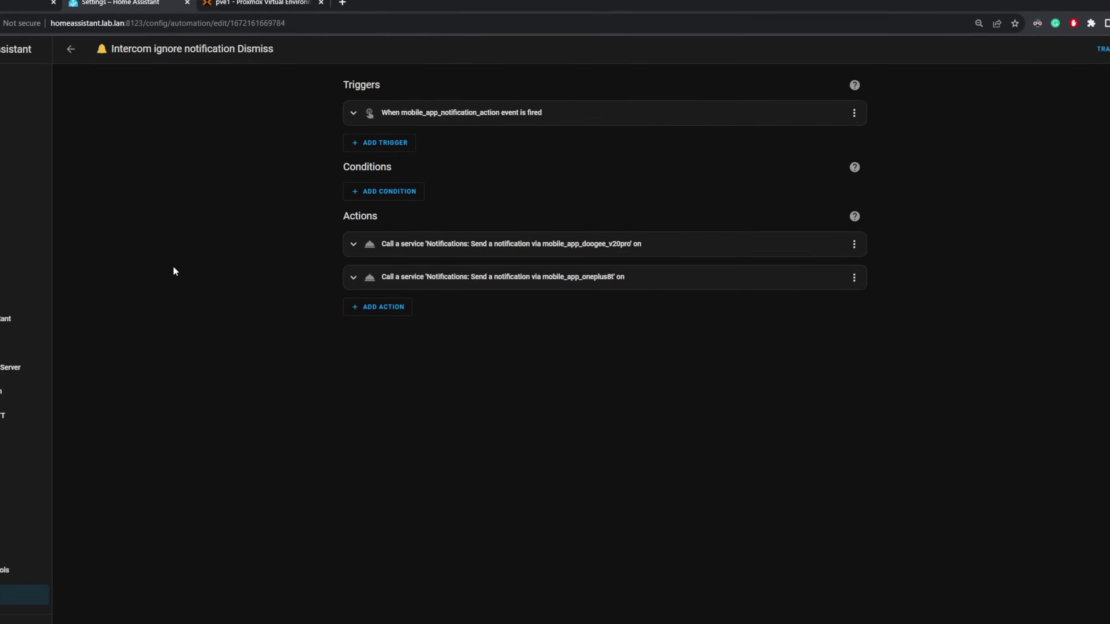
click(846, 99)
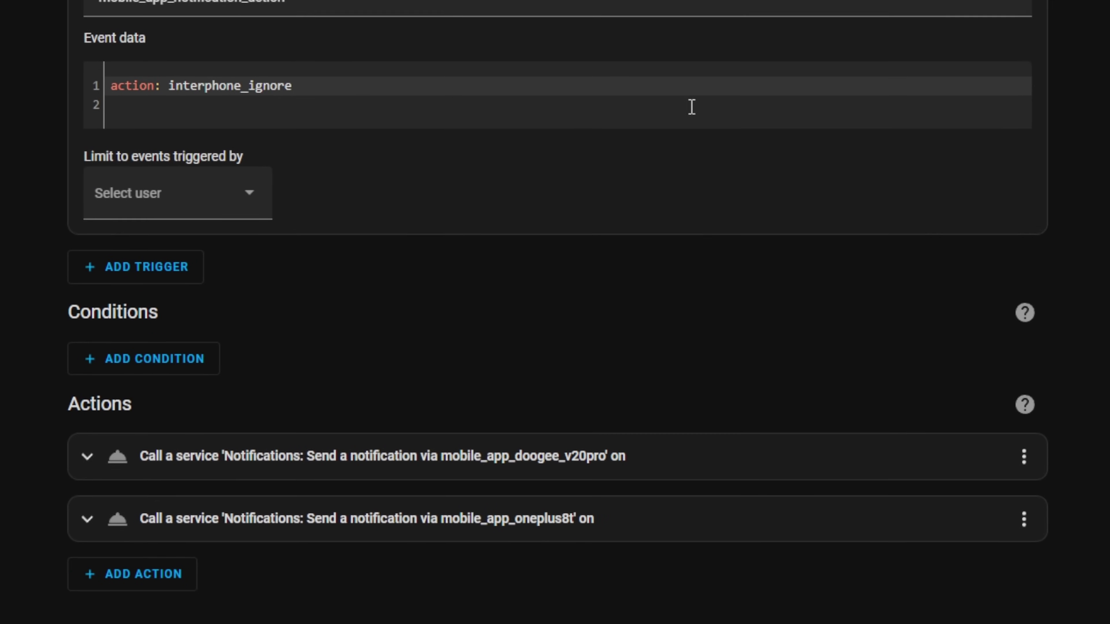
click(900, 456)
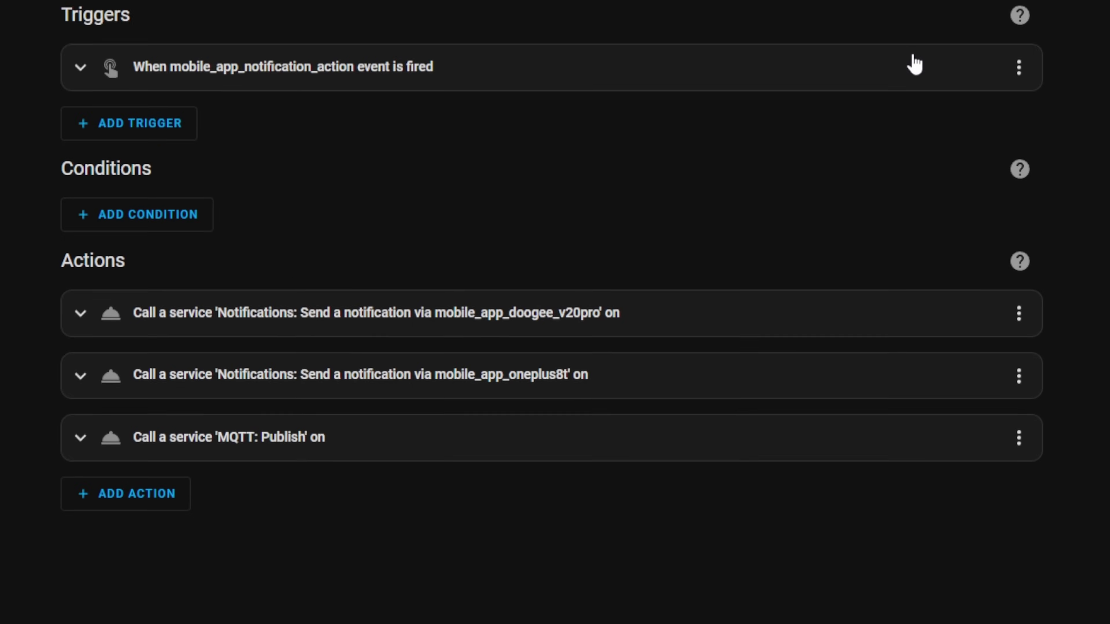
click(911, 63)
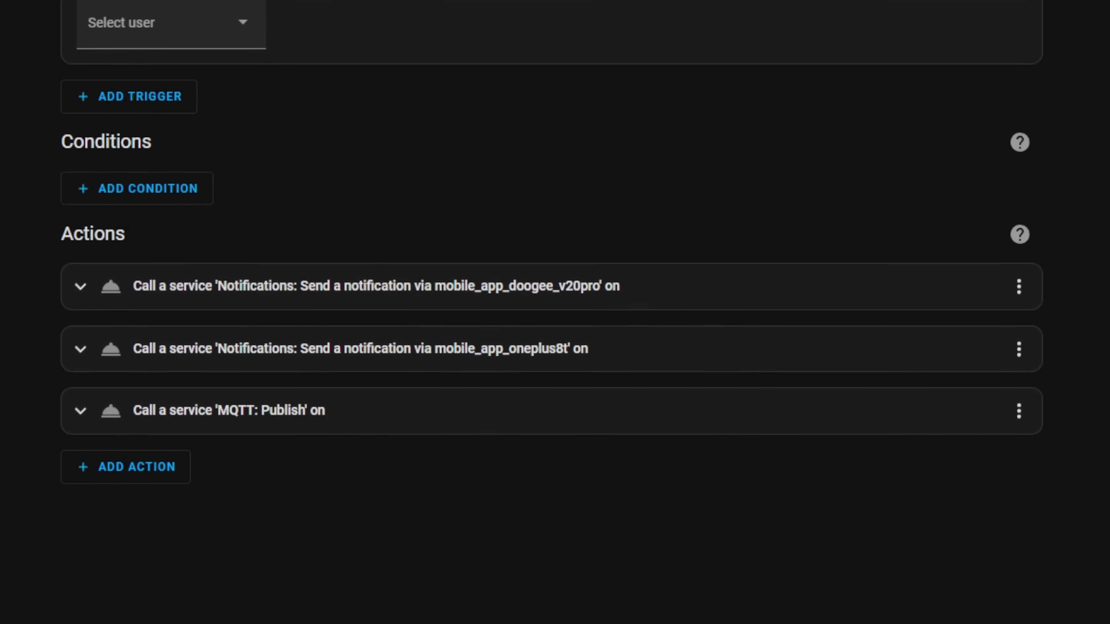
click(792, 222)
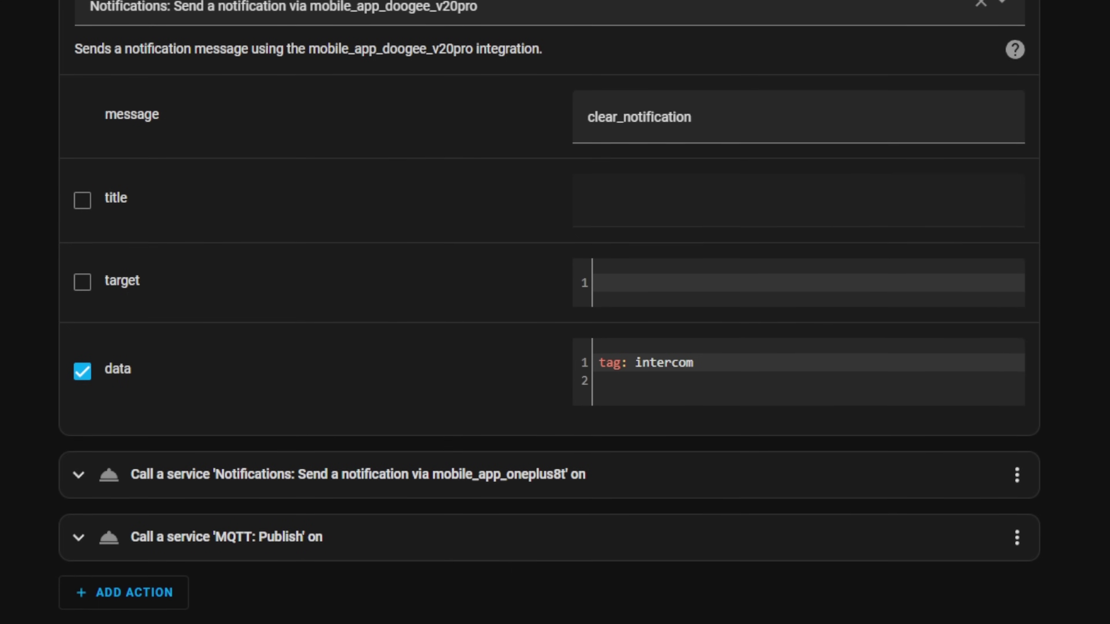
click(839, 552)
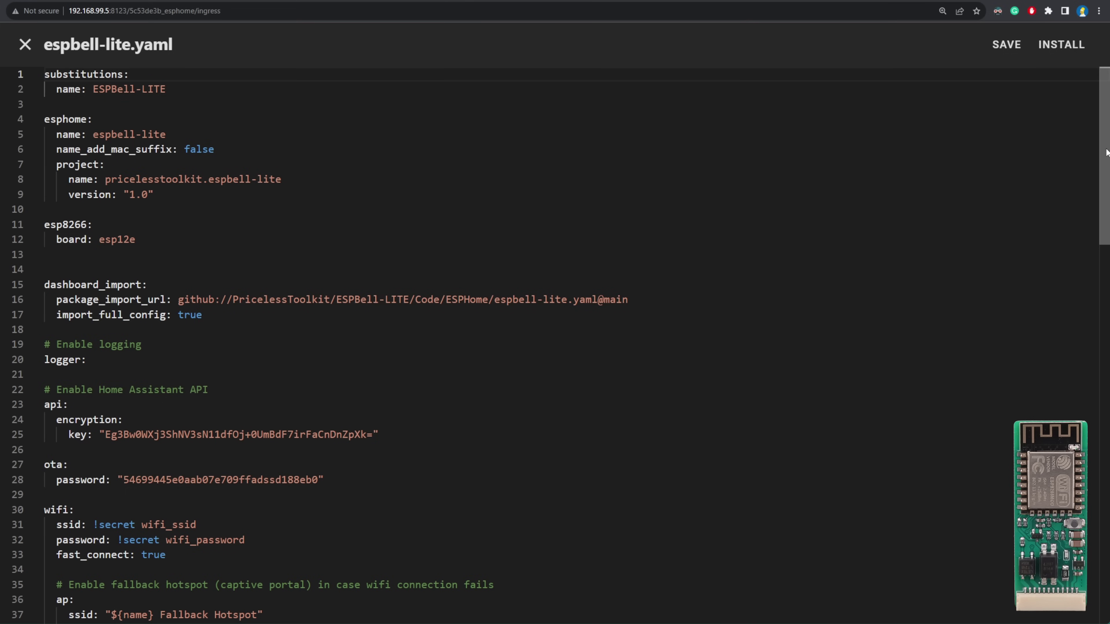
Scroll espbell-lite.yaml to the switch section and highlight the 1500ms delay and Door Lock Opener comment
drag(1106, 152, 1086, 422)
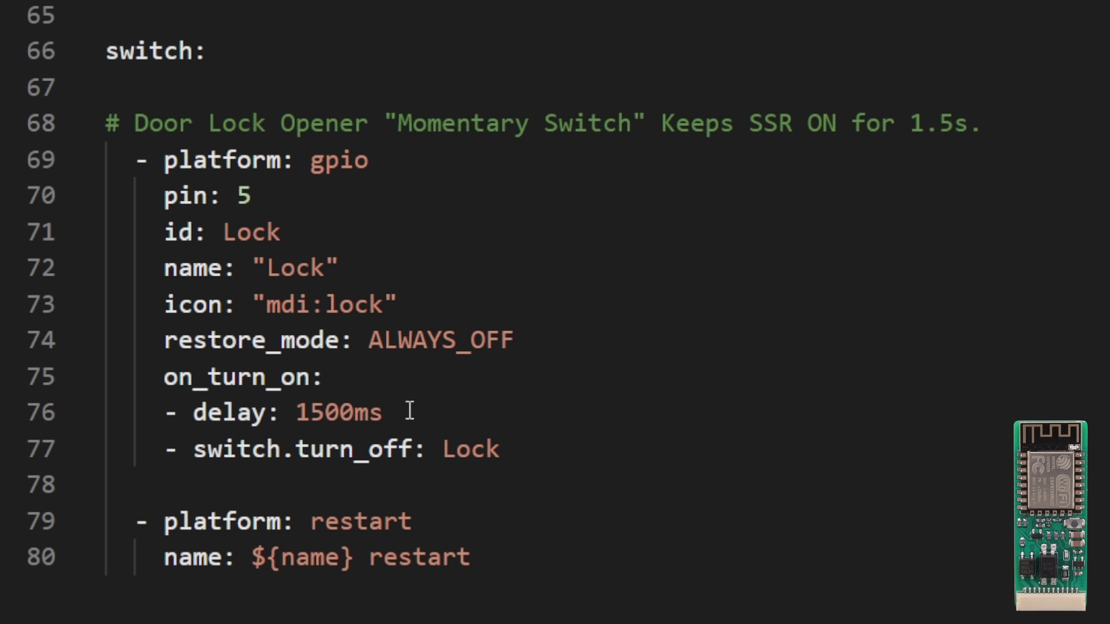
drag(410, 411, 297, 412)
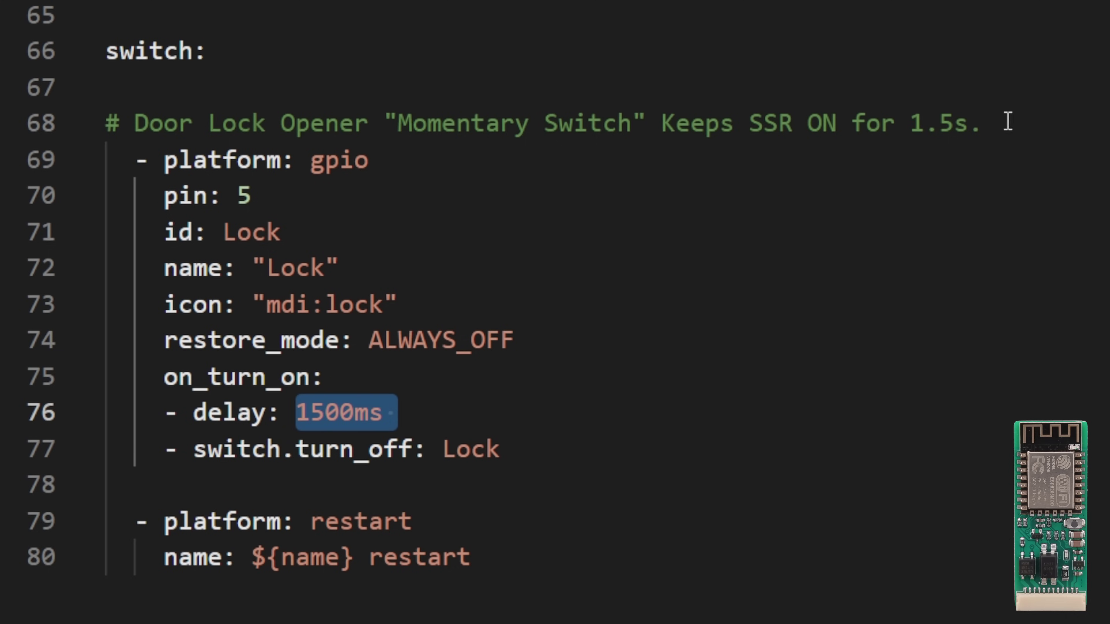
drag(1007, 122, 145, 116)
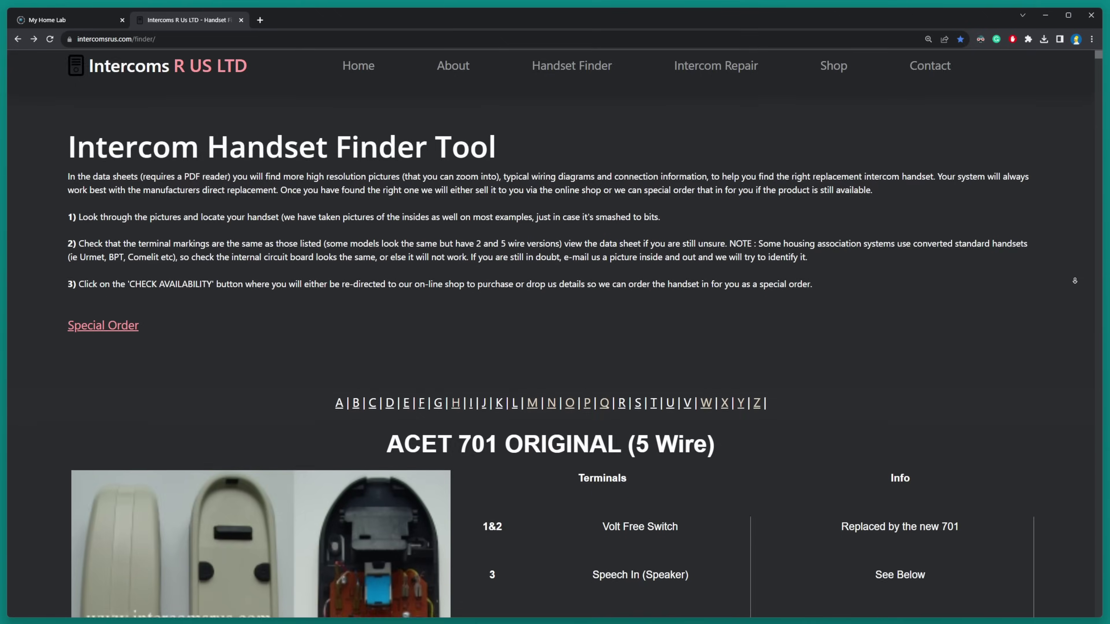
Scroll the Intercom Handset Finder down through the ACET 701 and ACET 702 wiring entries
scroll(1073, 287, down, 20)
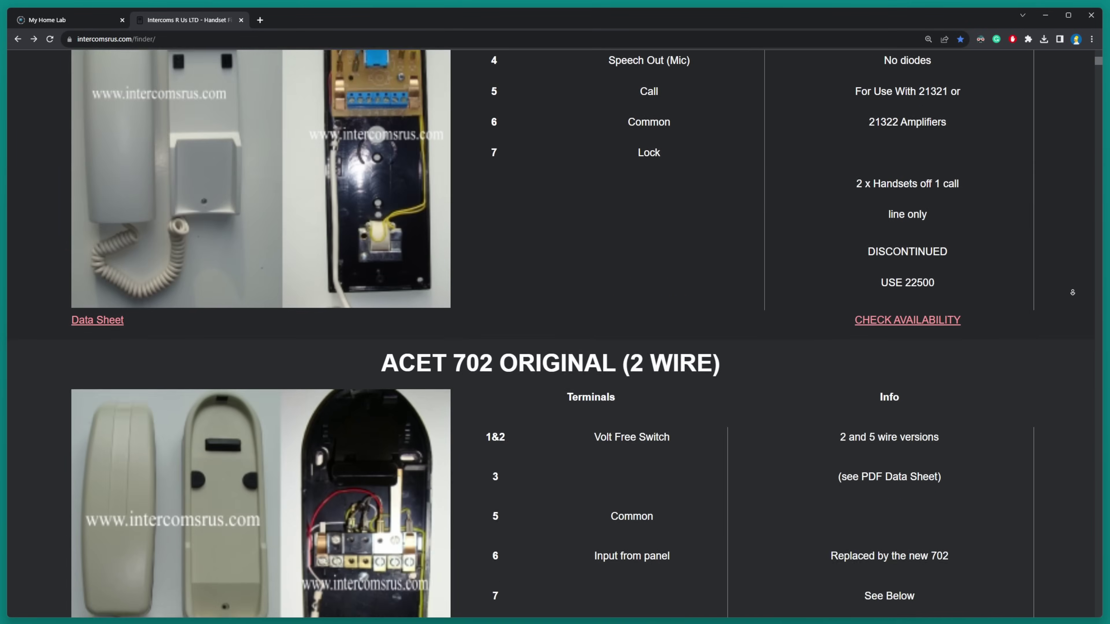
scroll(1072, 292, down, 20)
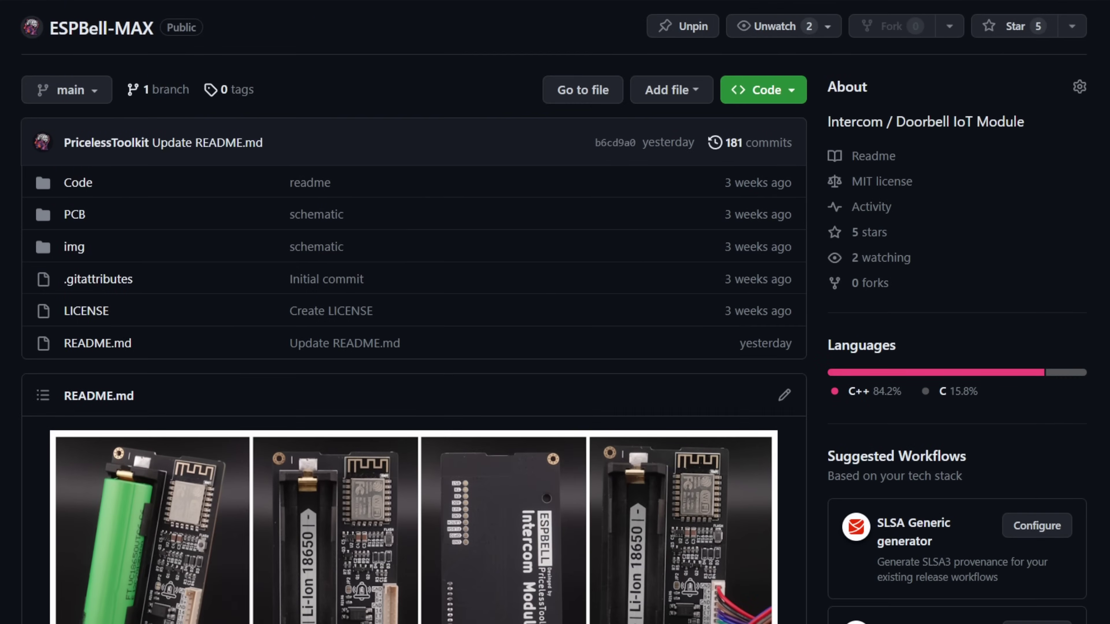
Scroll the ESPBell-MAX README down to its Links and Specifications sections
scroll(555, 312, down, 10)
scroll(413, 313, down, 20)
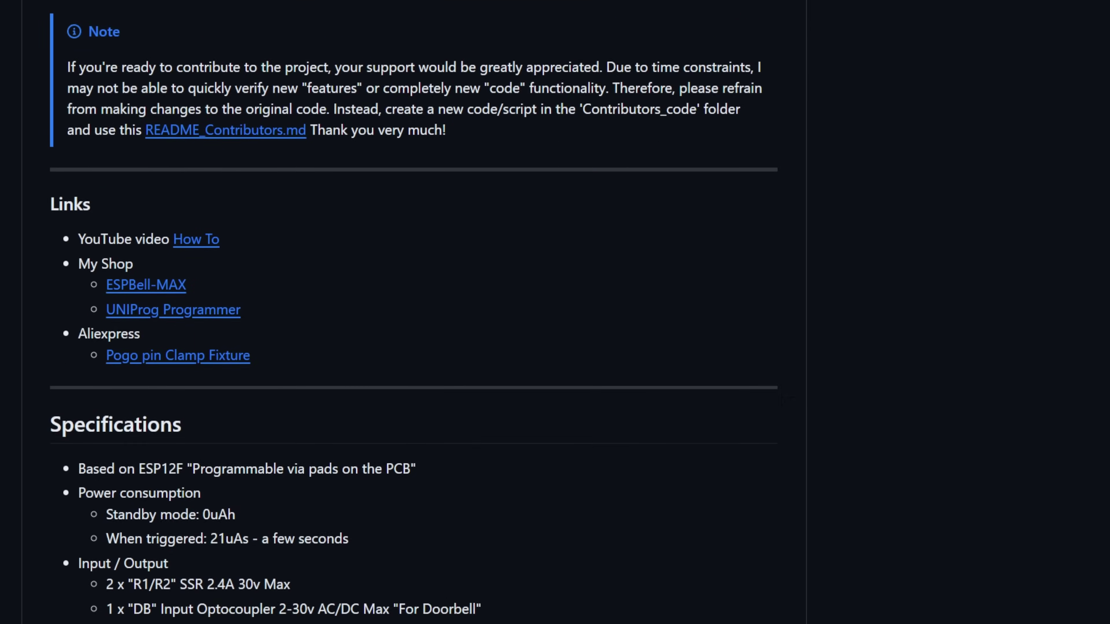